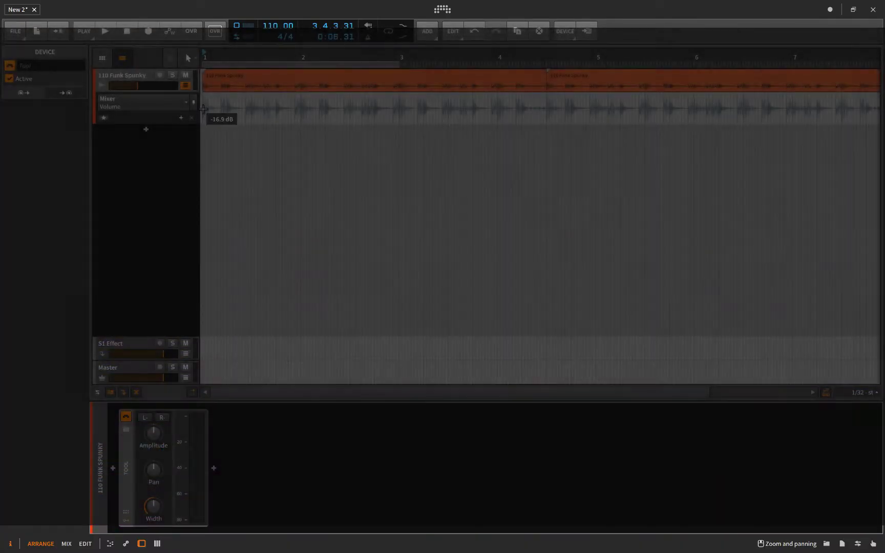
# Play the loop from the arrangement start and lower the 110 Funk Spunky volume to about -19 dB
pyautogui.click(205, 102)
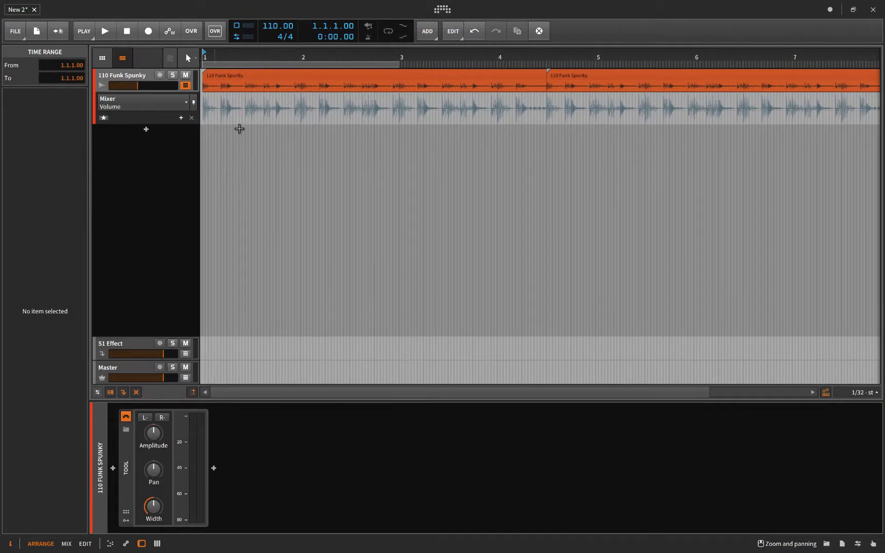
pyautogui.press('space')
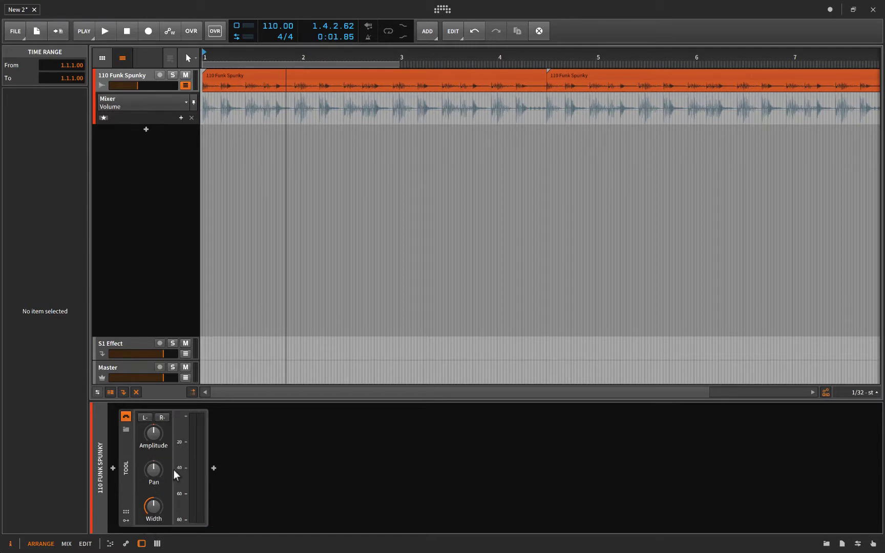
pyautogui.click(152, 433)
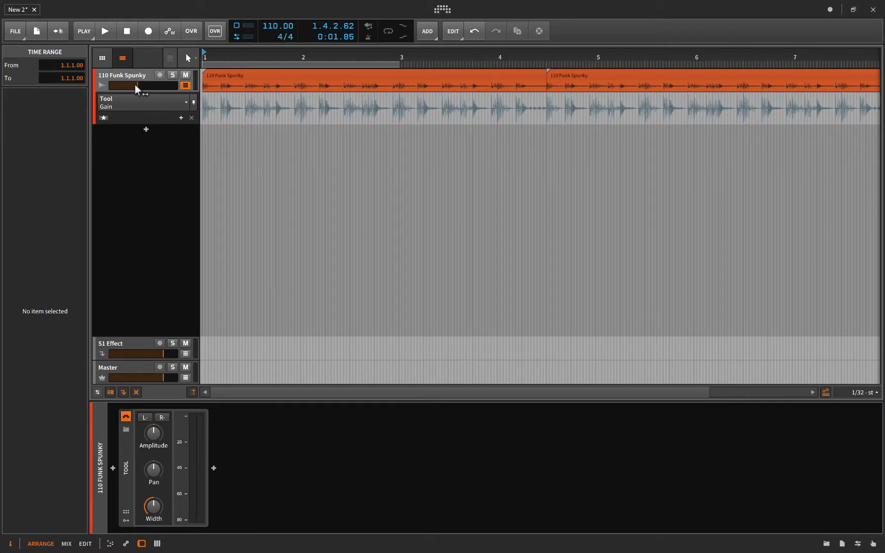
pyautogui.moveTo(136, 84); pyautogui.dragTo(142, 86)
# Show the Tool Gain automation lane, make the 110 Funk Spunky track taller, and select the freehand draw tool
pyautogui.click(153, 434)
pyautogui.click(185, 88)
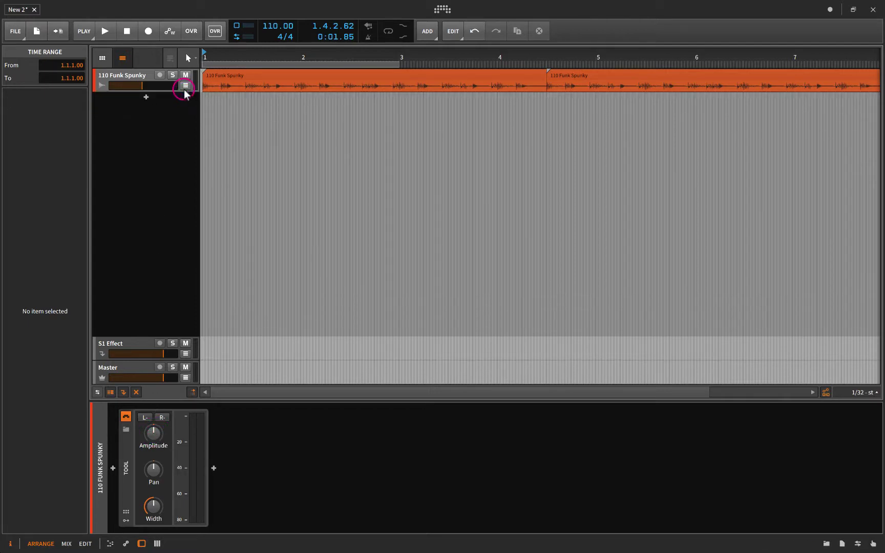
pyautogui.click(185, 85)
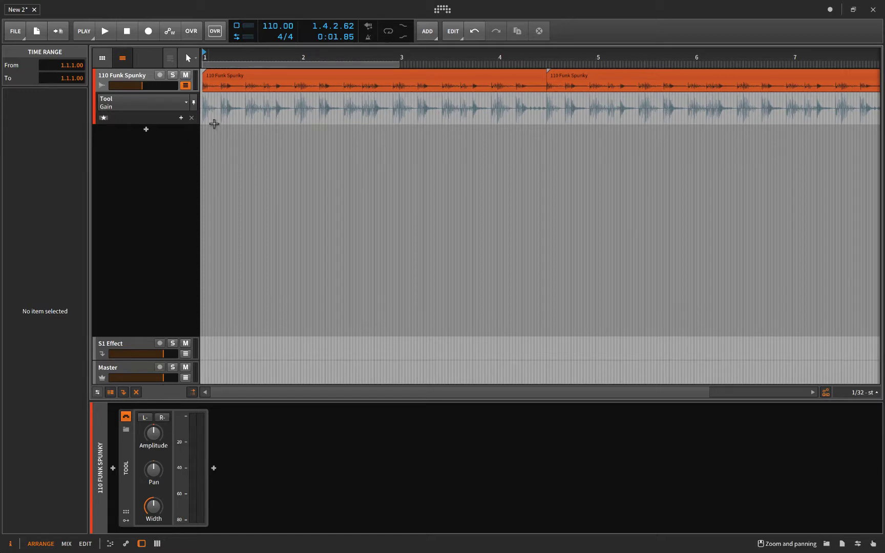
pyautogui.moveTo(165, 92); pyautogui.dragTo(150, 299)
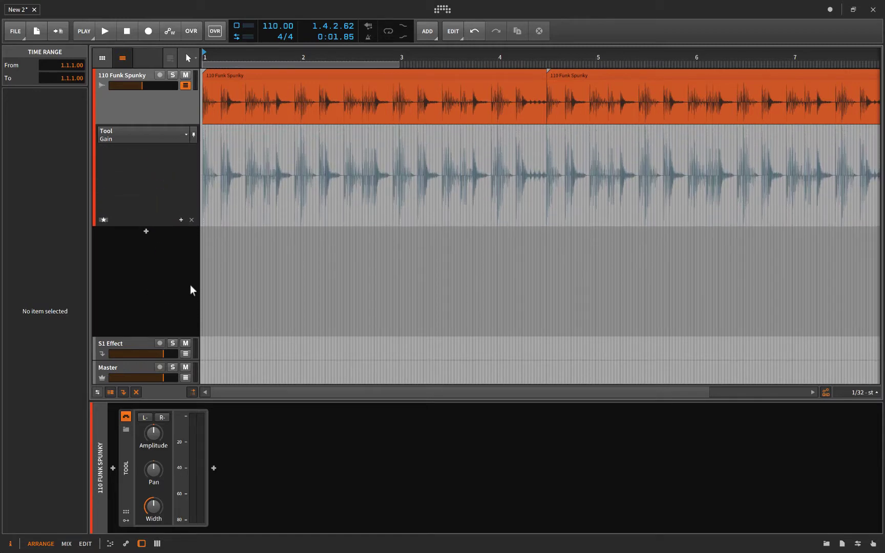
pyautogui.press('3')
# Draw a wavy Tool Gain curve across the first bars, play it back, then undo it and return to the Pointer tool
pyautogui.moveTo(205, 175)
pyautogui.mouseDown()
pyautogui.moveTo(255, 165)
pyautogui.moveTo(308, 196)
pyautogui.moveTo(432, 155)
pyautogui.moveTo(532, 195)
pyautogui.moveTo(625, 178)
pyautogui.mouseUp()
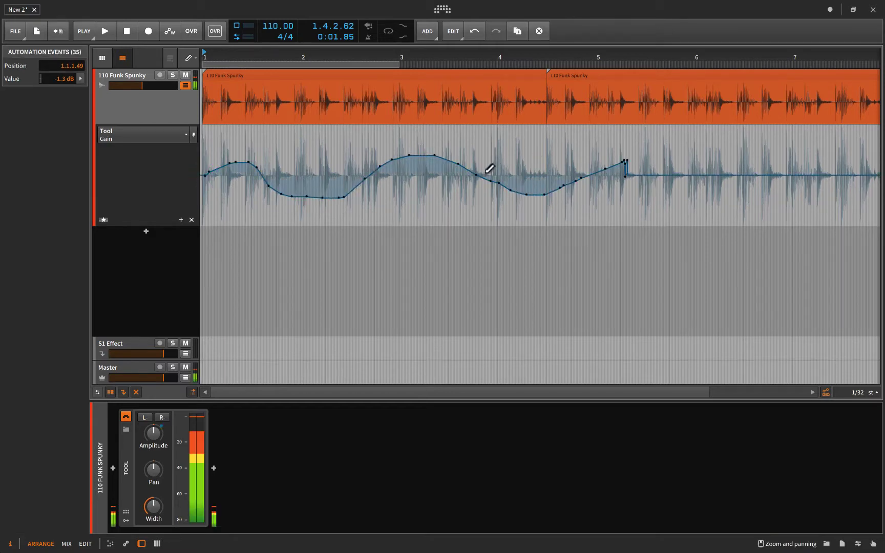
pyautogui.press('space')
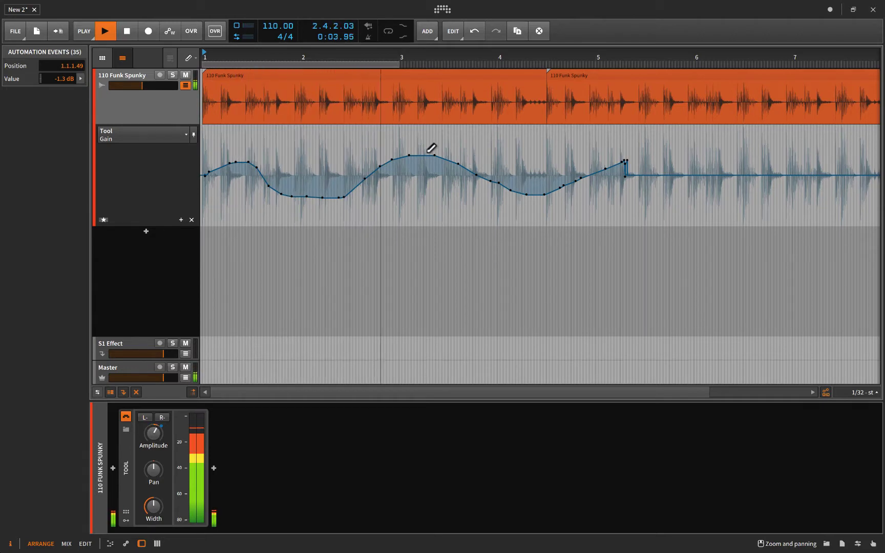
pyautogui.press('space')
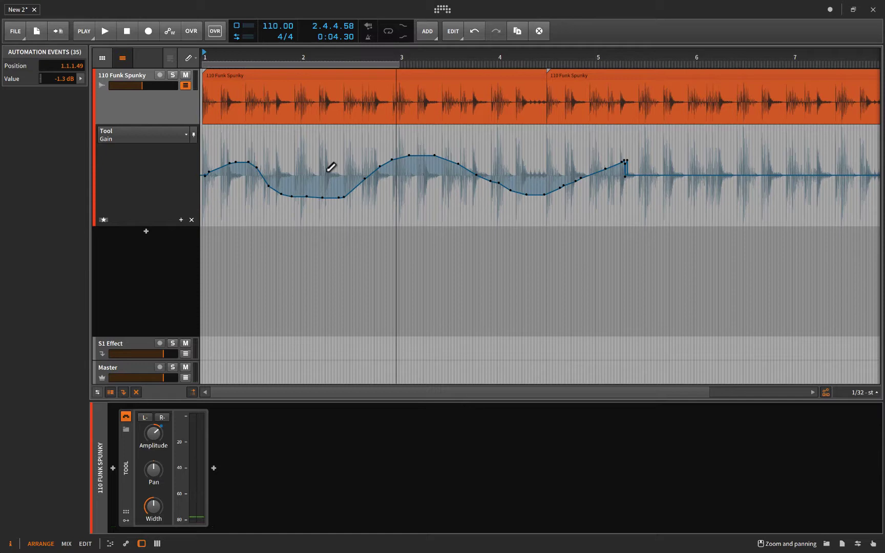
pyautogui.hotkey('ctrl', 'z')
pyautogui.press('1')
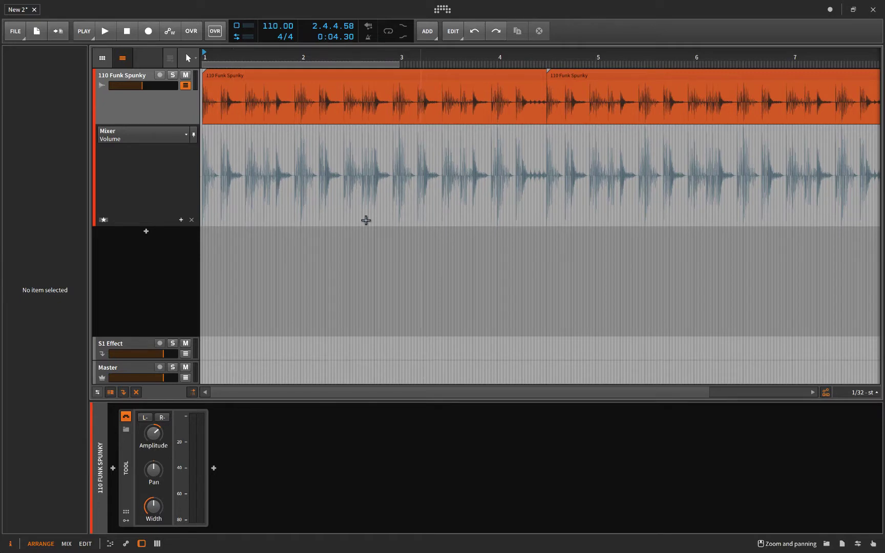
# Set Arranger Automation Write to Latch mode in the PLAY settings
pyautogui.click(84, 31)
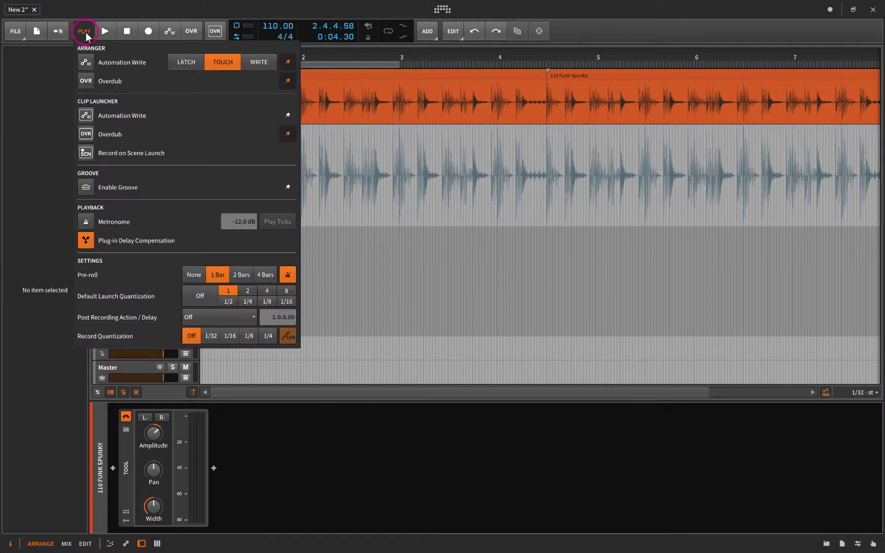
pyautogui.click(186, 62)
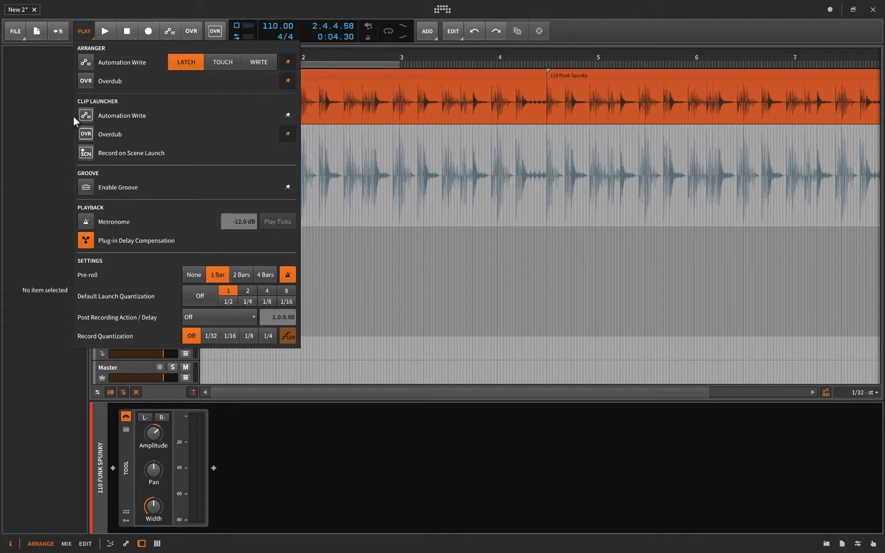
pyautogui.click(54, 144)
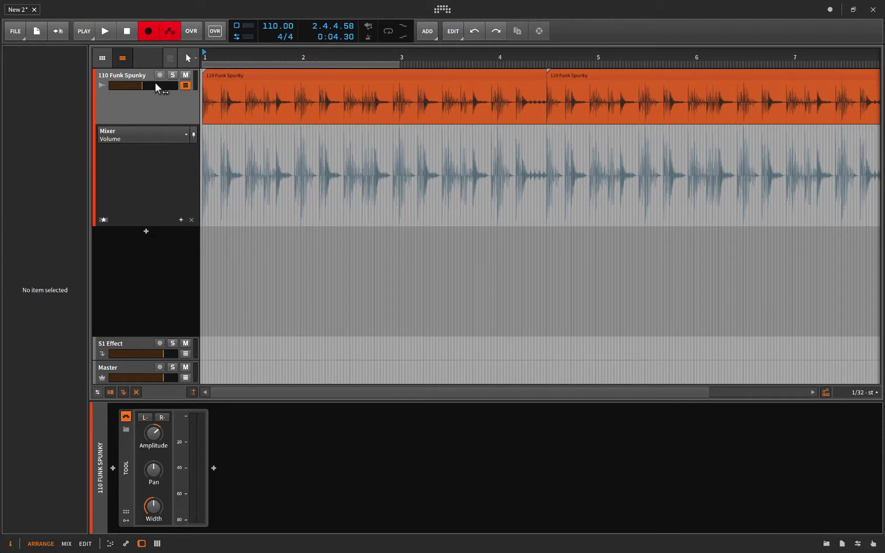
# Record a latch pass from the start pulling the Tool Gain down and back up, then undo it
pyautogui.click(203, 137)
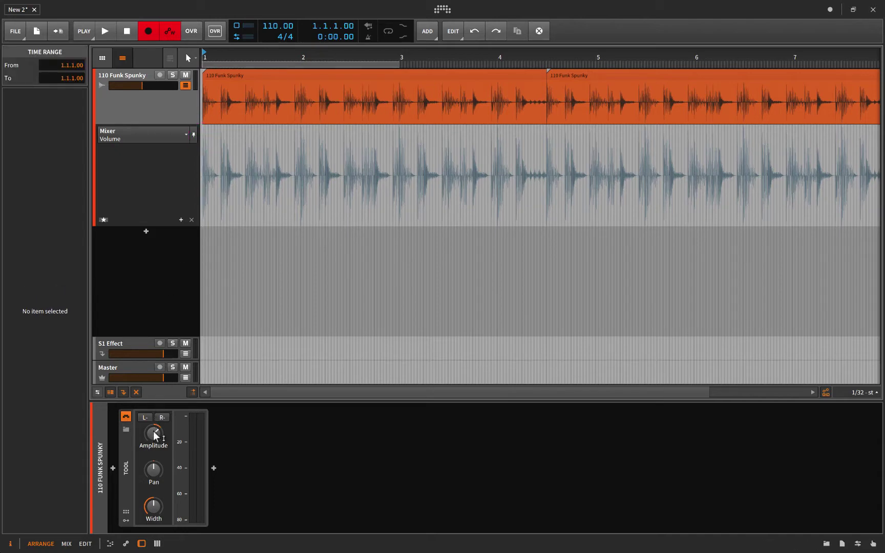
pyautogui.press('space')
pyautogui.moveTo(152, 431); pyautogui.dragTo(153, 448)
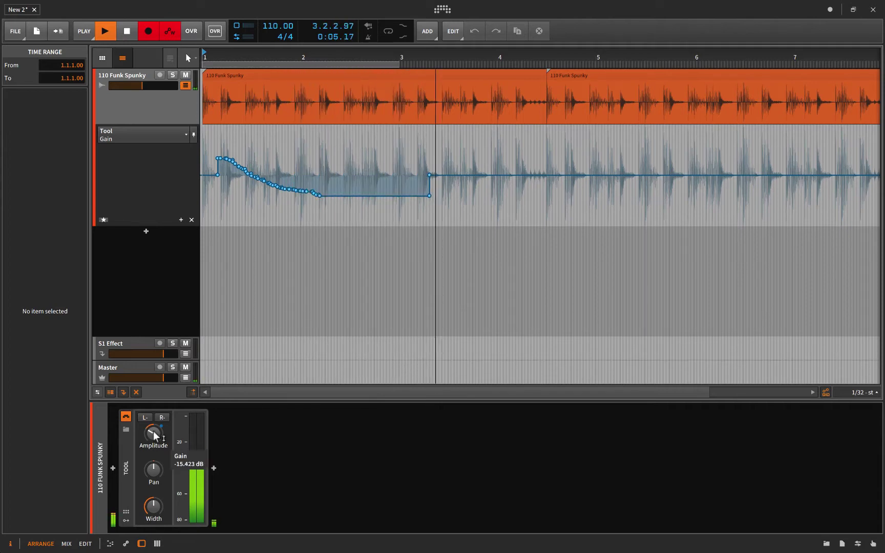
pyautogui.moveTo(153, 431)
pyautogui.mouseDown()
pyautogui.moveTo(152, 416)
pyautogui.moveTo(153, 430)
pyautogui.mouseUp()
pyautogui.press('space')
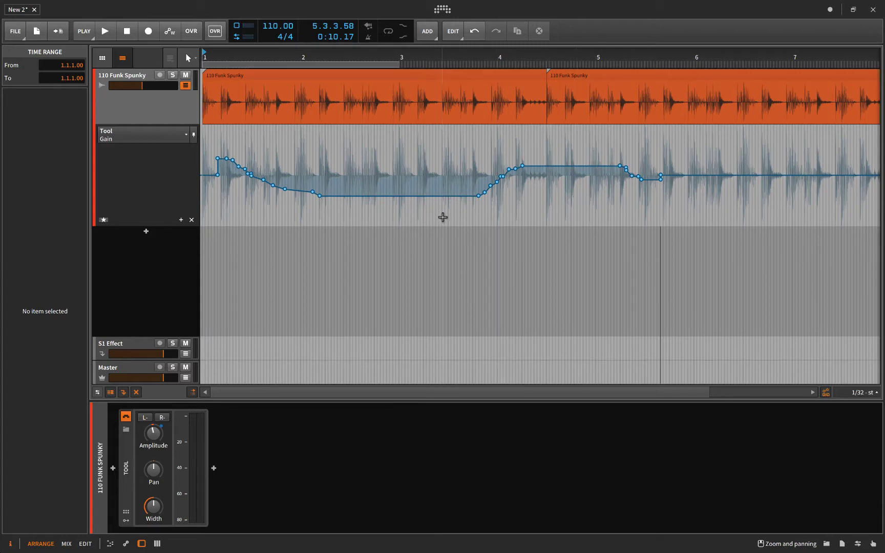
pyautogui.hotkey('ctrl', 'z')
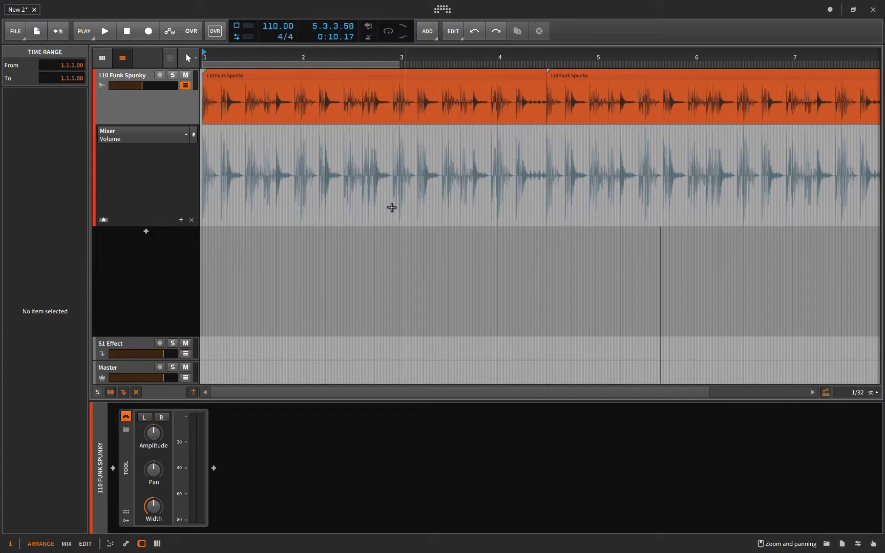
# Switch automation write to Touch and record Tool Gain dips while the loop plays
pyautogui.click(84, 32)
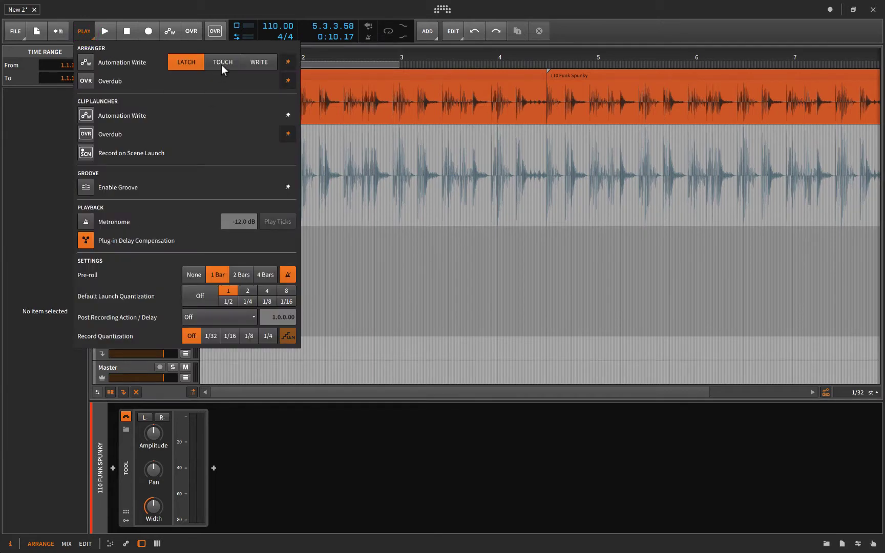
pyautogui.click(223, 63)
pyautogui.click(84, 31)
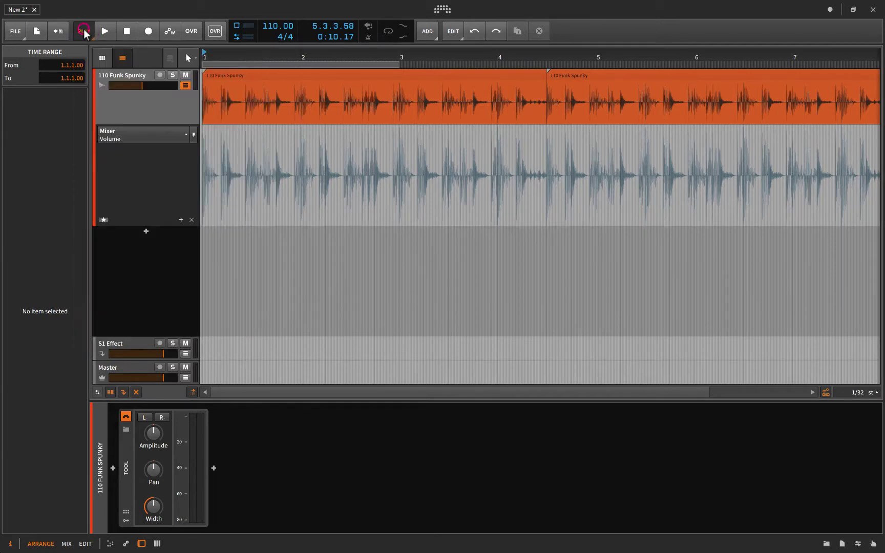
pyautogui.click(154, 434)
pyautogui.press('space')
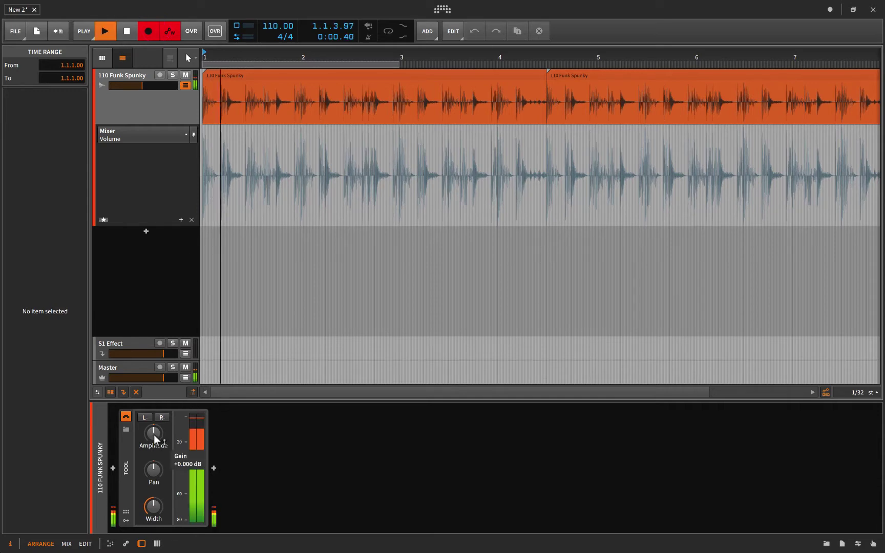
pyautogui.moveTo(154, 435)
pyautogui.mouseDown()
pyautogui.moveTo(154, 460)
pyautogui.moveTo(154, 422)
pyautogui.moveTo(154, 434)
pyautogui.mouseUp()
pyautogui.press('space')
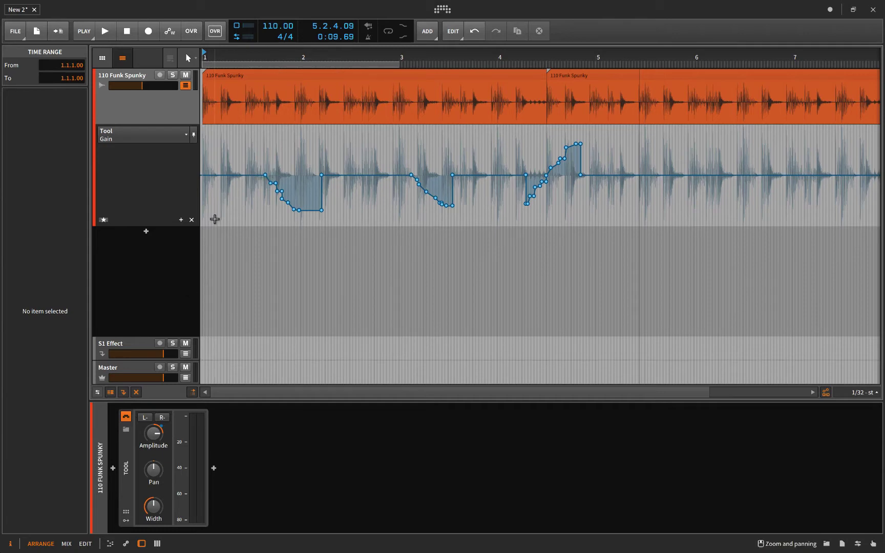
# Check the current Gain value and add two points to the Gain curve
pyautogui.click(155, 436)
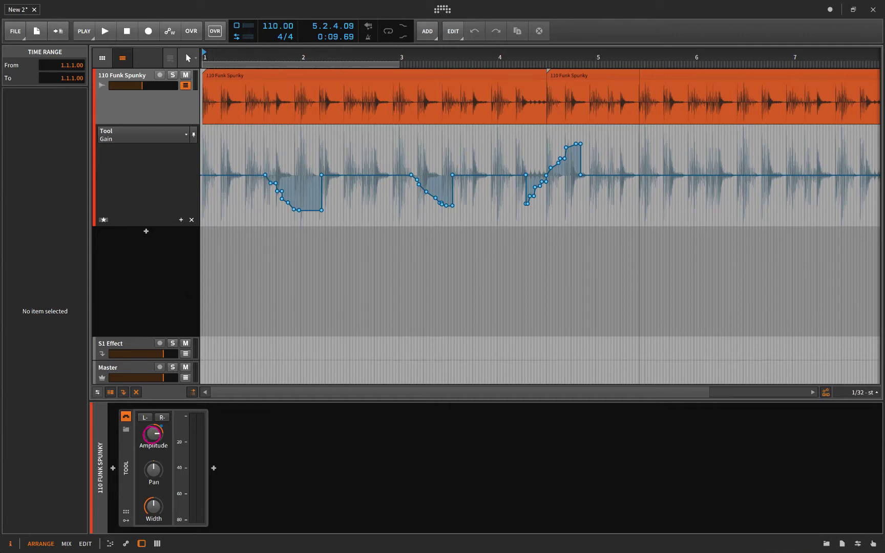
pyautogui.click(270, 183)
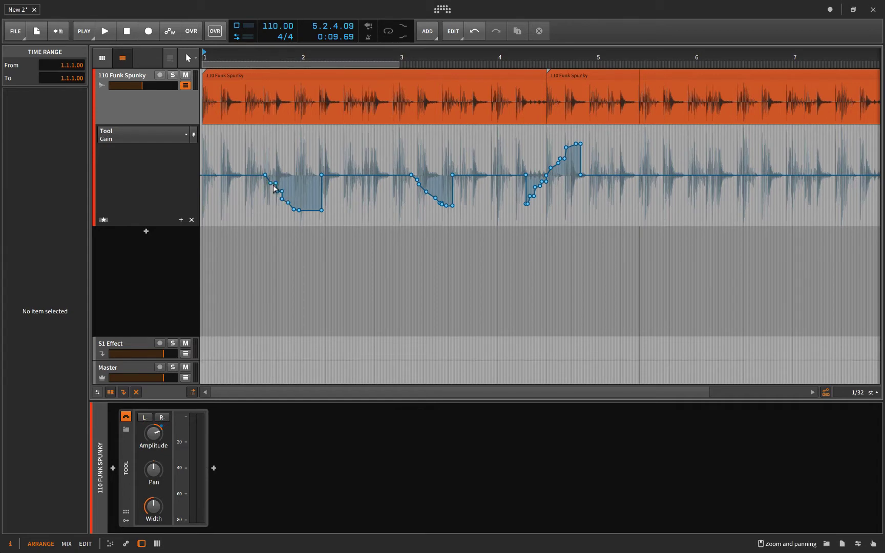
pyautogui.click(275, 183)
# Undo the touch pass and record a Write-mode Gain curve rising and falling across bars 1–3
pyautogui.hotkey('ctrl', 'z')
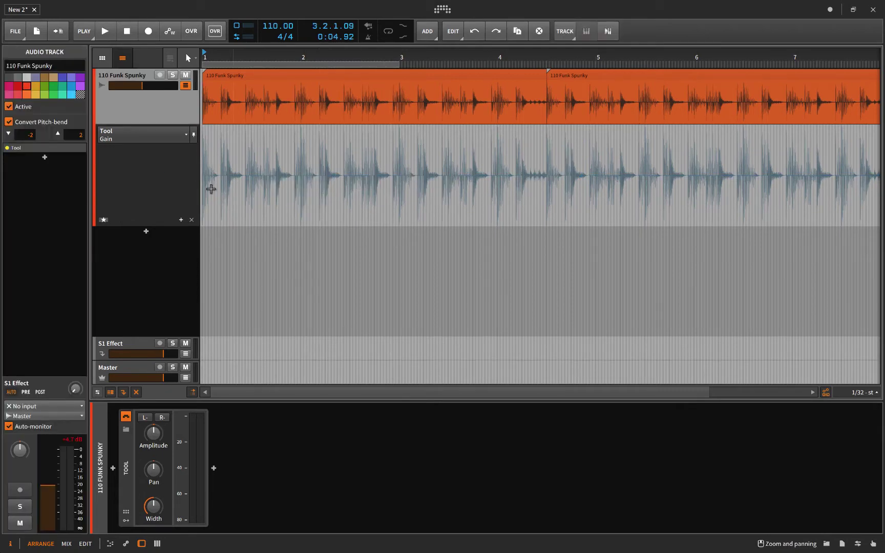
pyautogui.click(84, 31)
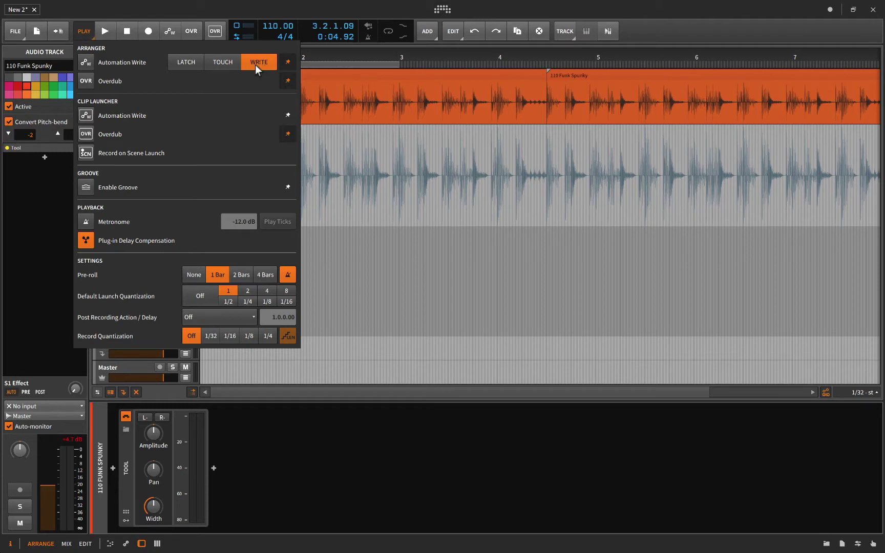
pyautogui.click(89, 29)
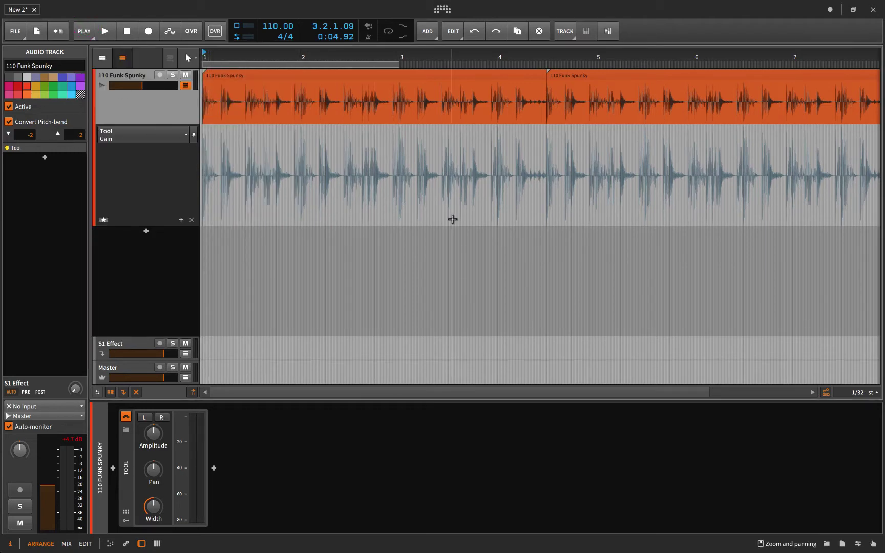
pyautogui.click(148, 30)
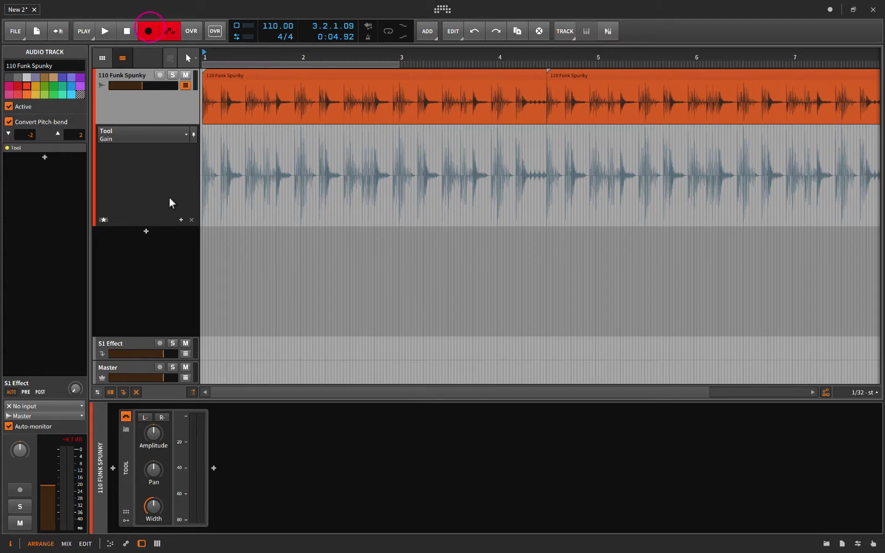
pyautogui.moveTo(153, 433)
pyautogui.mouseDown()
pyautogui.moveTo(153, 452)
pyautogui.moveTo(154, 430)
pyautogui.mouseUp()
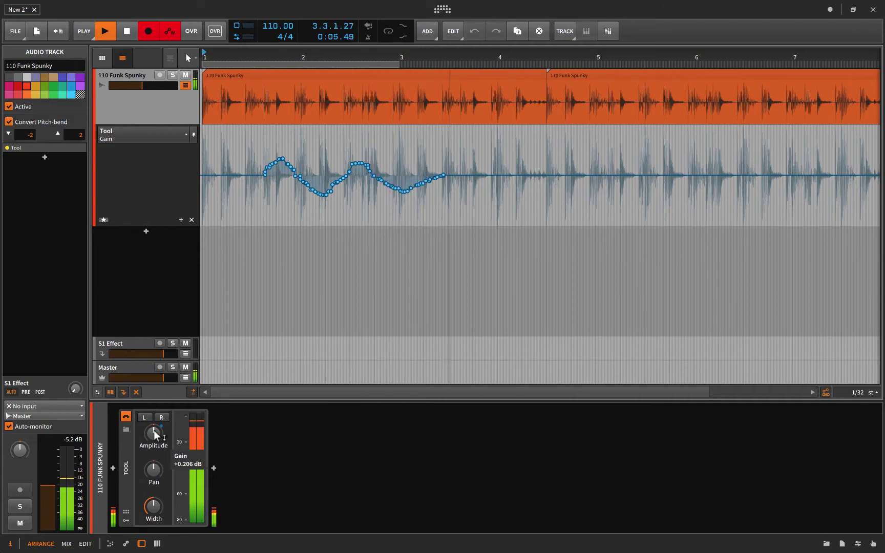
pyautogui.press('space')
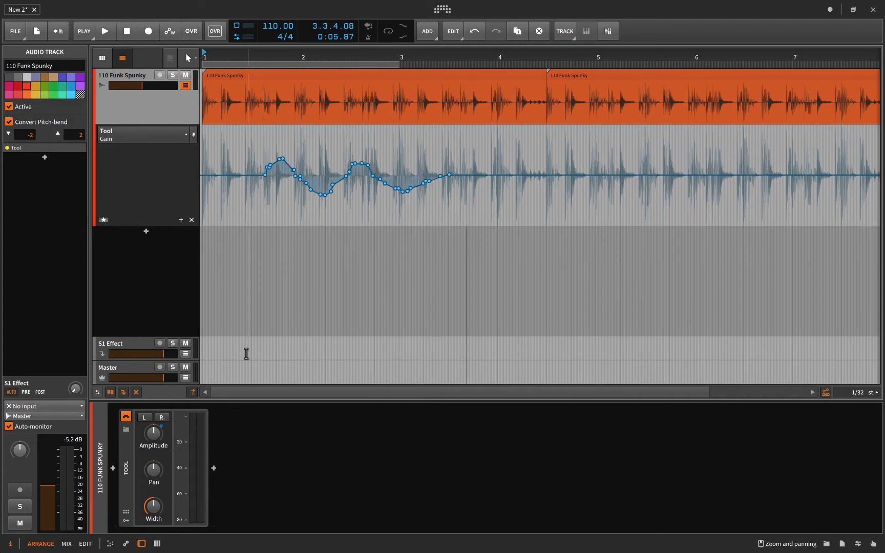
# Raise the low Gain automation points near bar 2 from -15.0 to -7.5 dB and to -6.2 dB
pyautogui.click(84, 31)
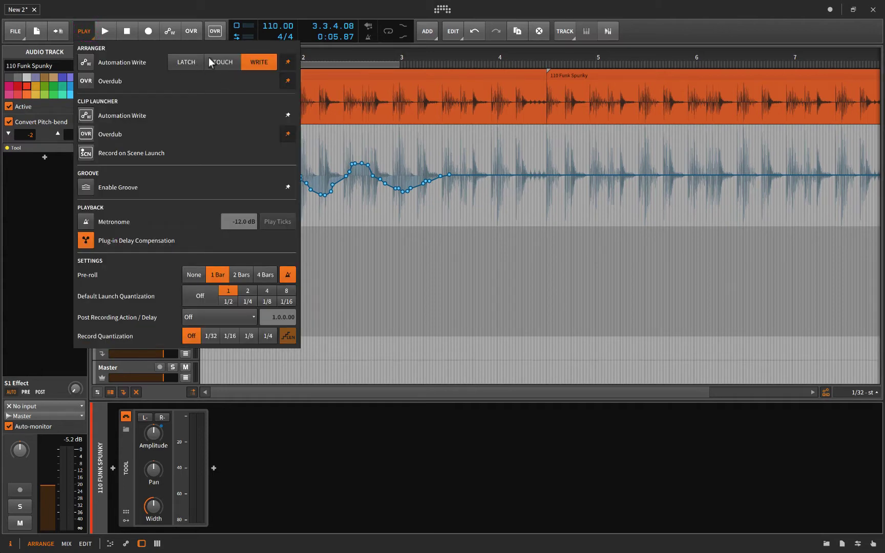
pyautogui.click(84, 31)
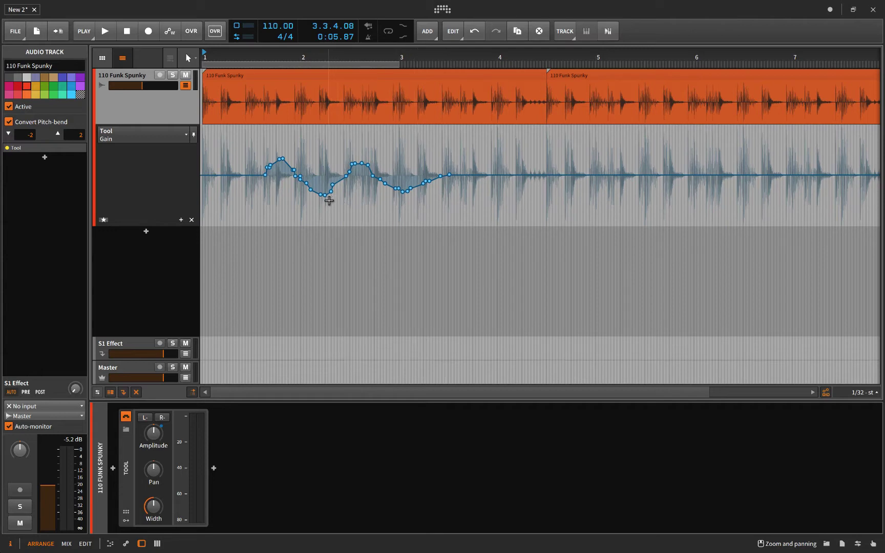
pyautogui.moveTo(327, 197)
pyautogui.click(326, 197)
pyautogui.moveTo(326, 198)
pyautogui.mouseDown()
pyautogui.moveTo(316, 187)
pyautogui.moveTo(341, 174)
pyautogui.moveTo(334, 182)
pyautogui.mouseUp()
pyautogui.click(330, 191)
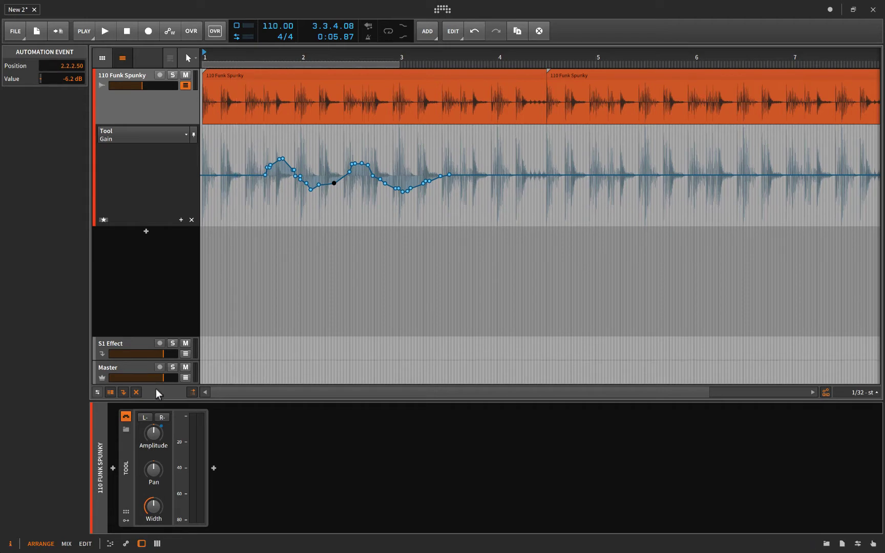
pyautogui.moveTo(153, 432); pyautogui.dragTo(153, 433)
pyautogui.click(152, 434)
# Switch the bottom panel to the Mixer with the M key, showing 110 Funk Spunky, S1 Effect and Master
pyautogui.press('m')
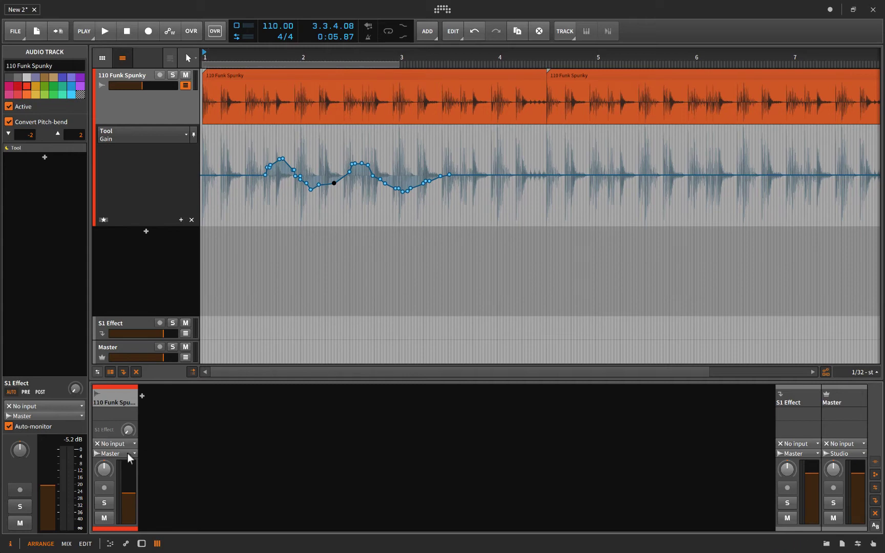